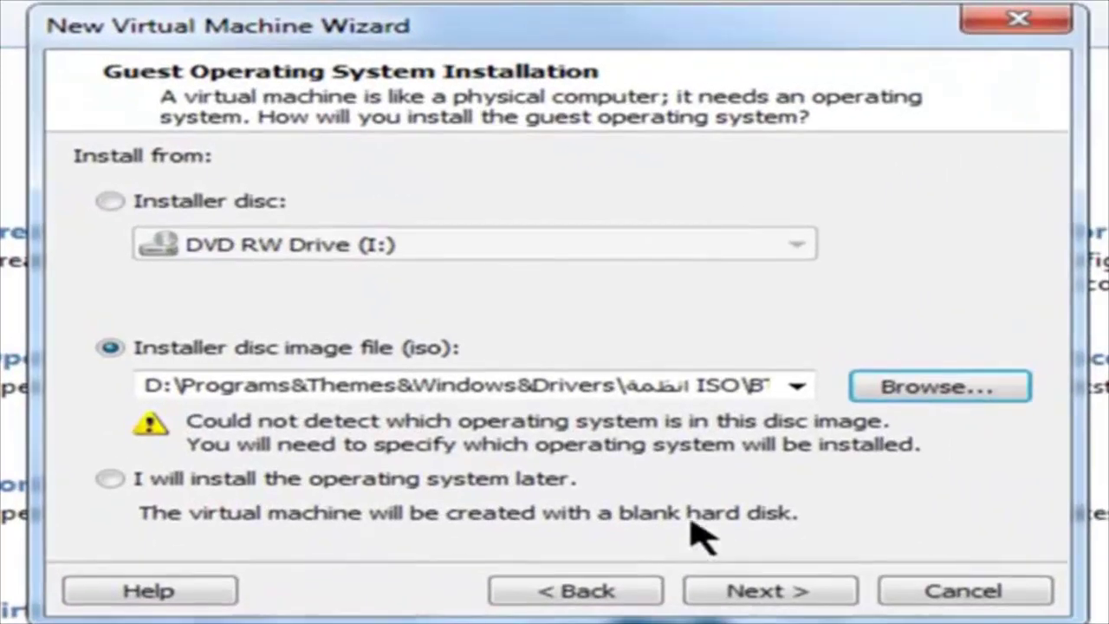
Accept the installer disc image and set the guest operating system to Linux, version Ubuntu.
click(660, 548)
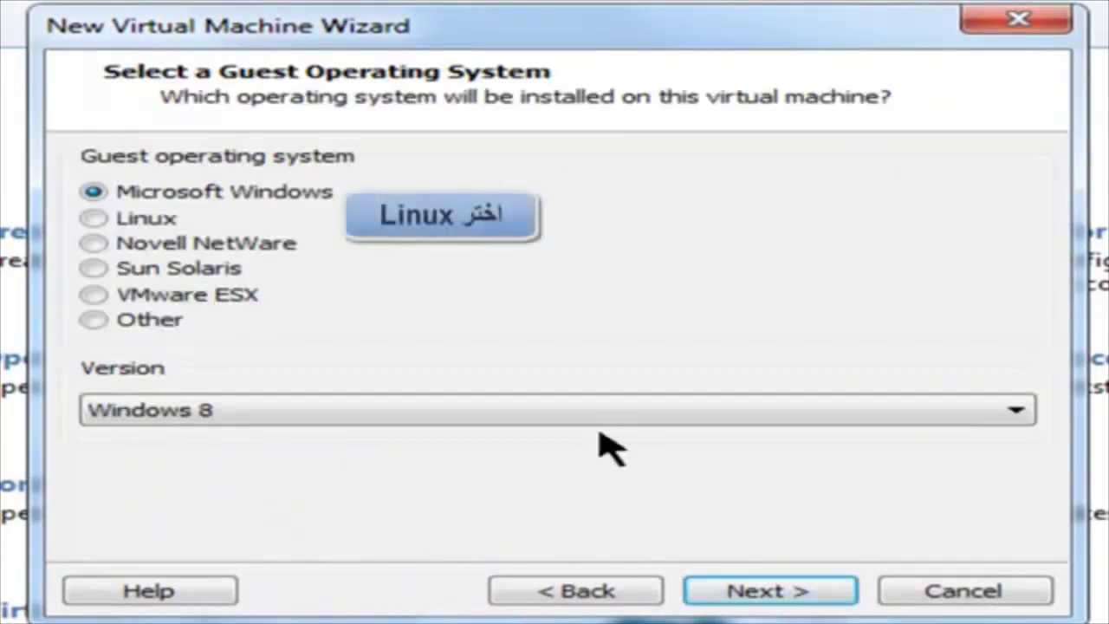
click(130, 224)
click(247, 407)
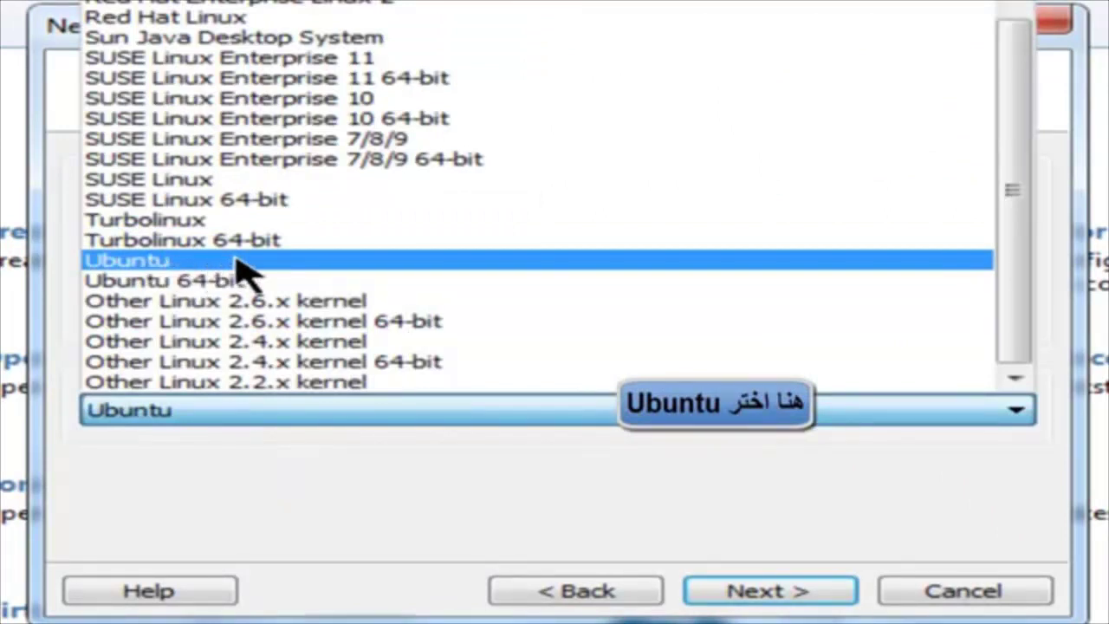
click(138, 262)
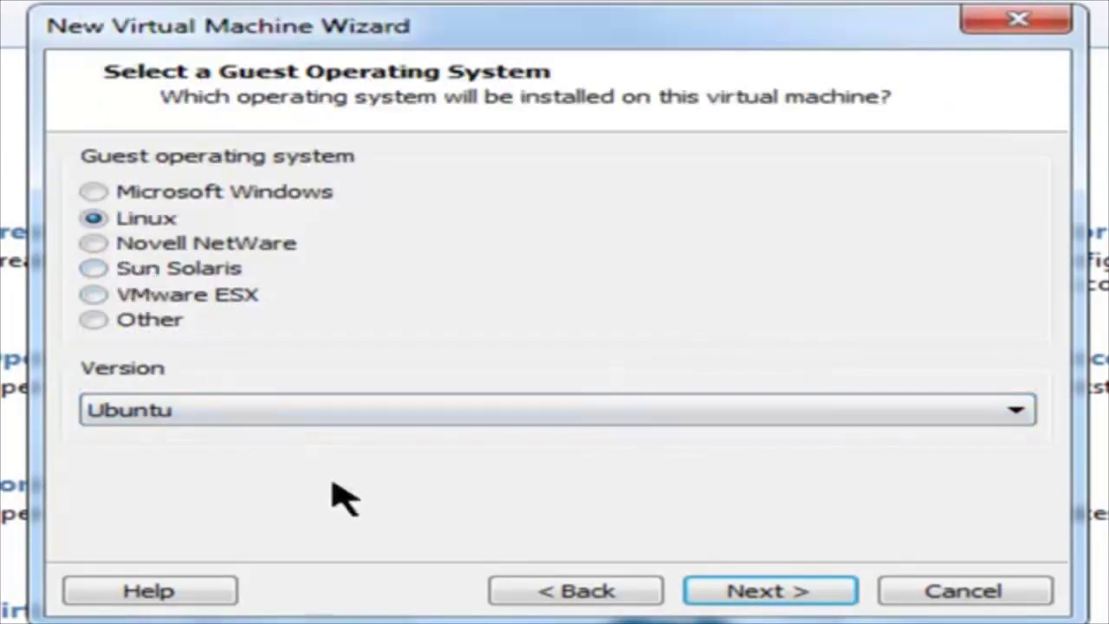
click(768, 593)
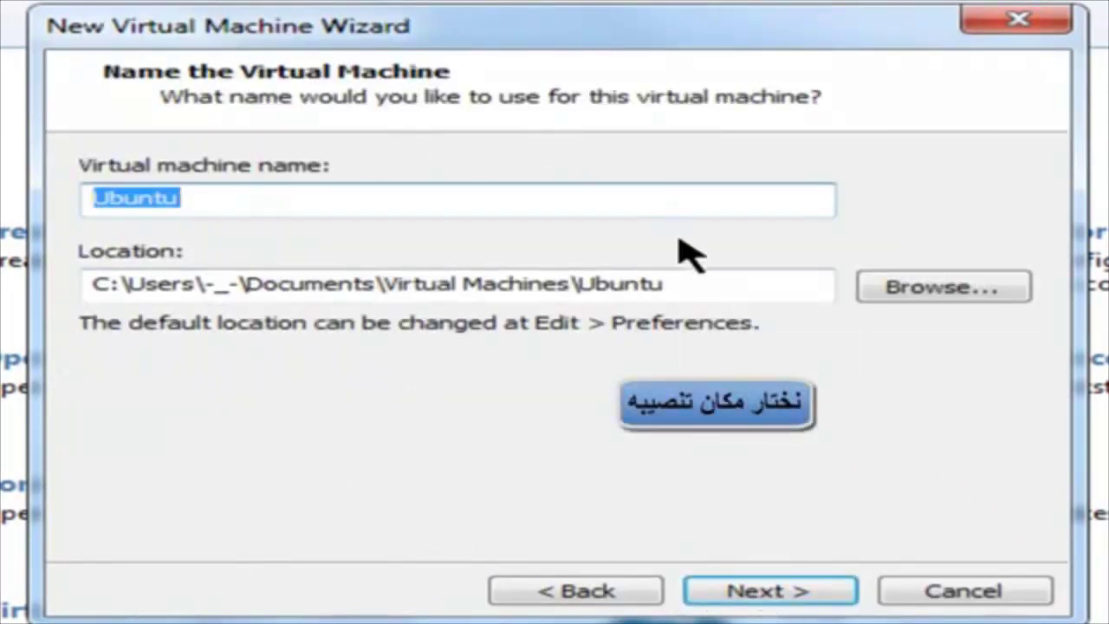
Create a folder named Back Track on Local Disk (G:) and use it as the virtual machine's location.
click(922, 289)
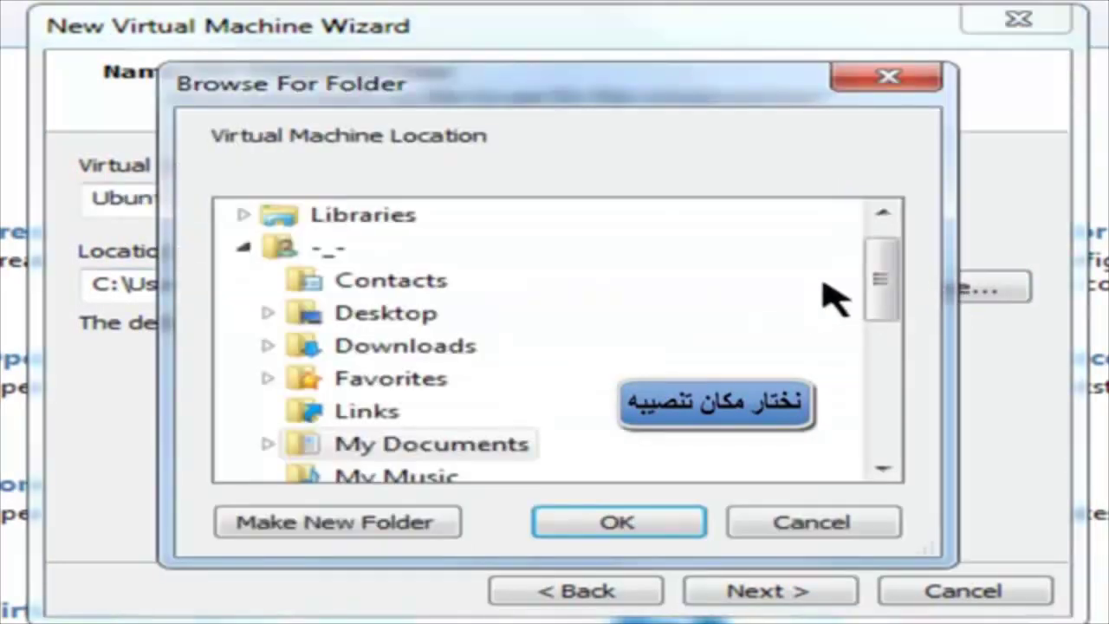
drag(886, 290, 880, 434)
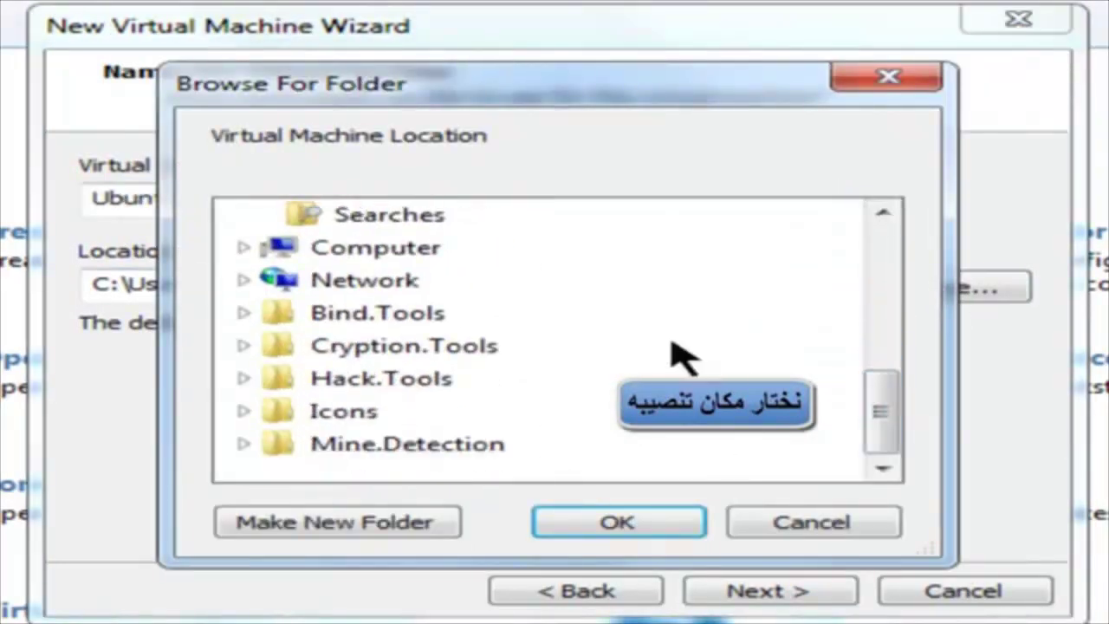
click(243, 248)
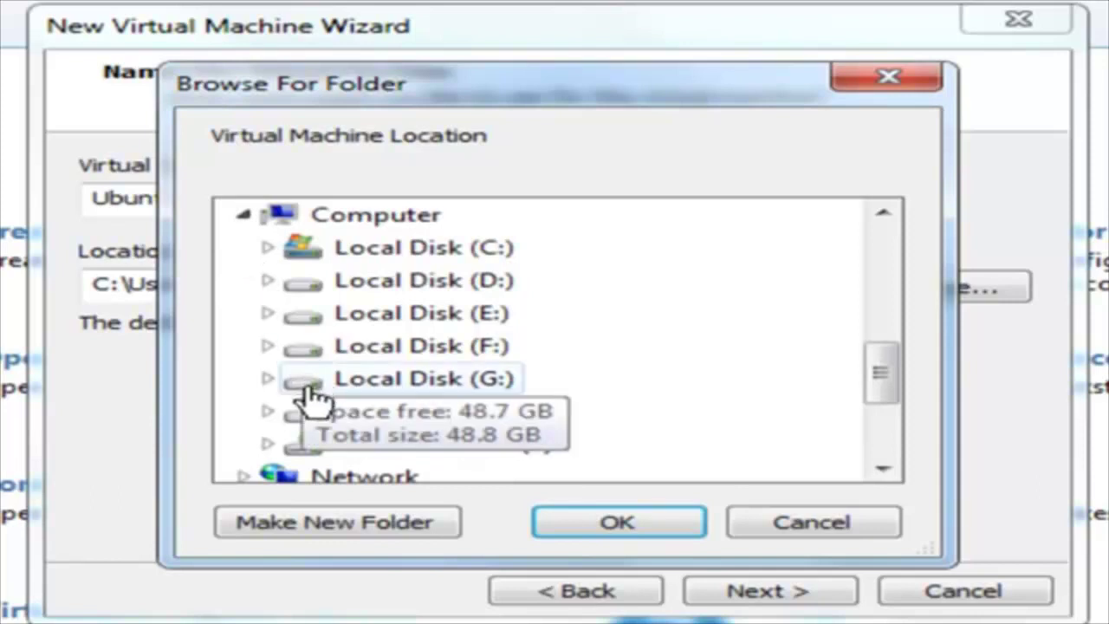
click(403, 383)
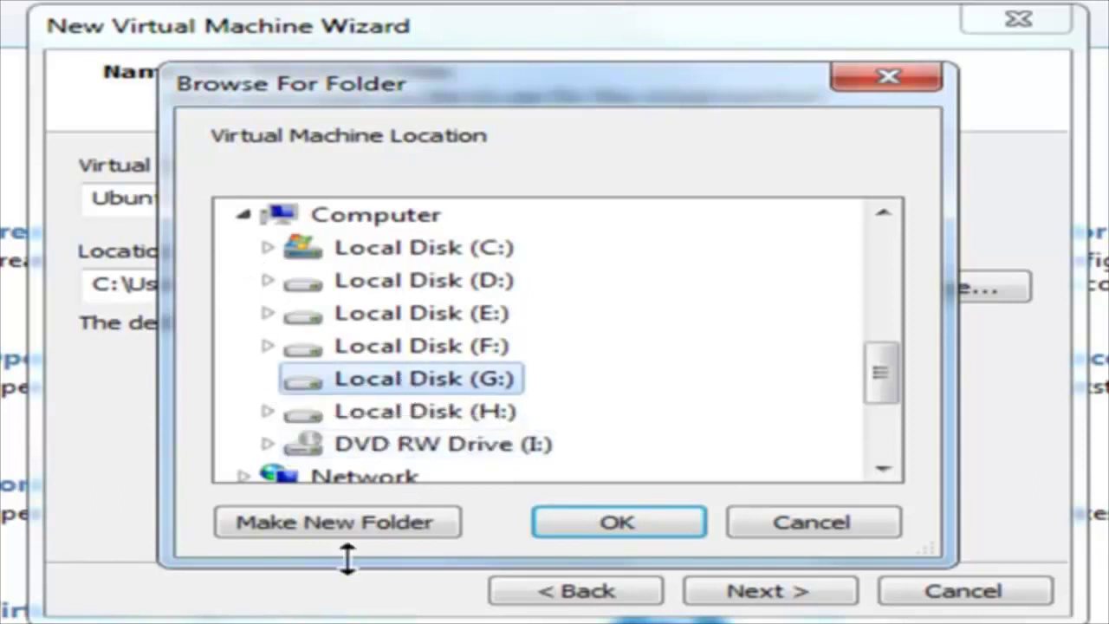
click(353, 521)
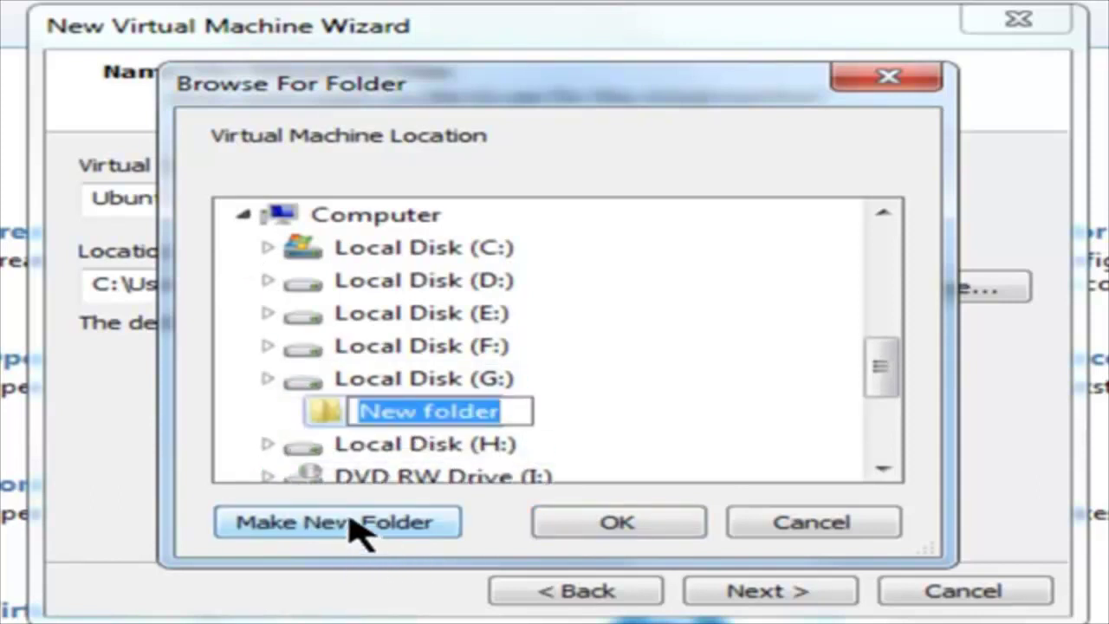
text(Back )
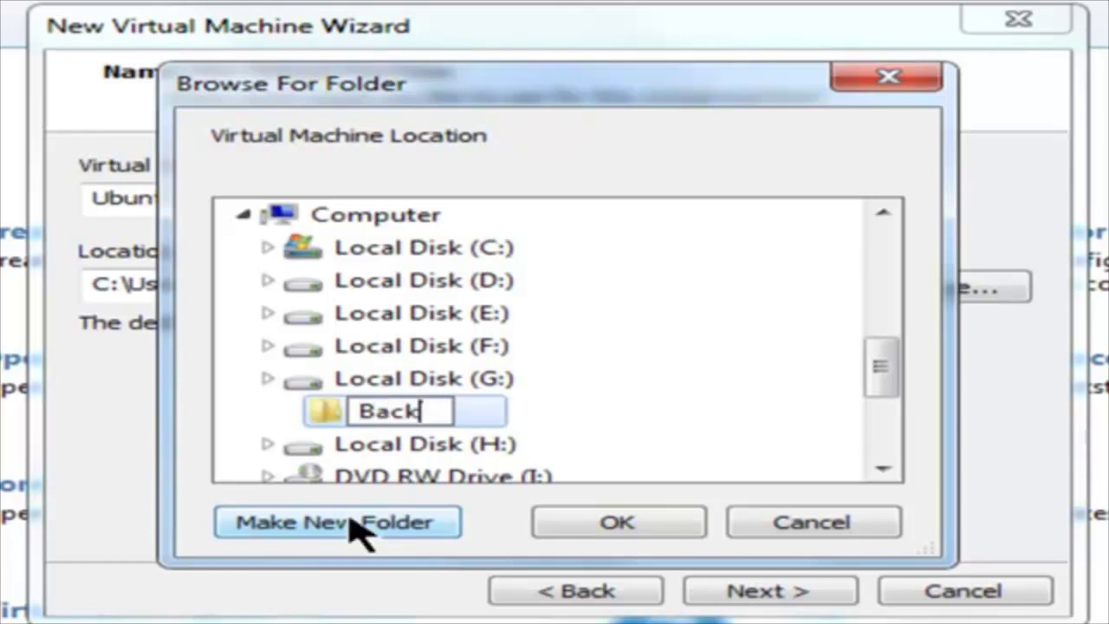
text(Track)
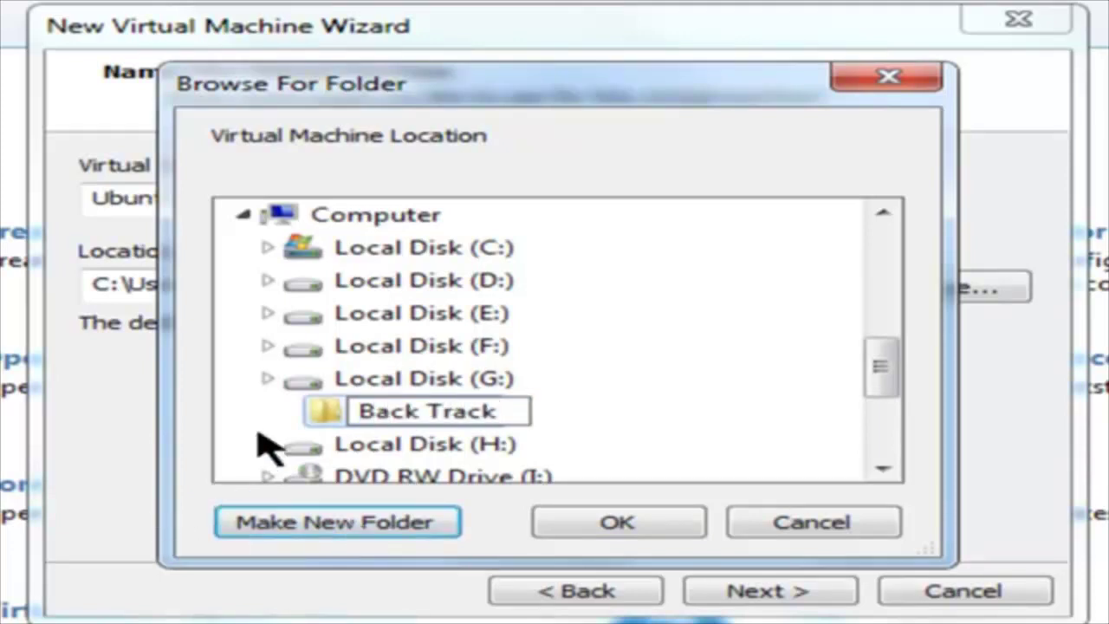
click(332, 421)
click(596, 520)
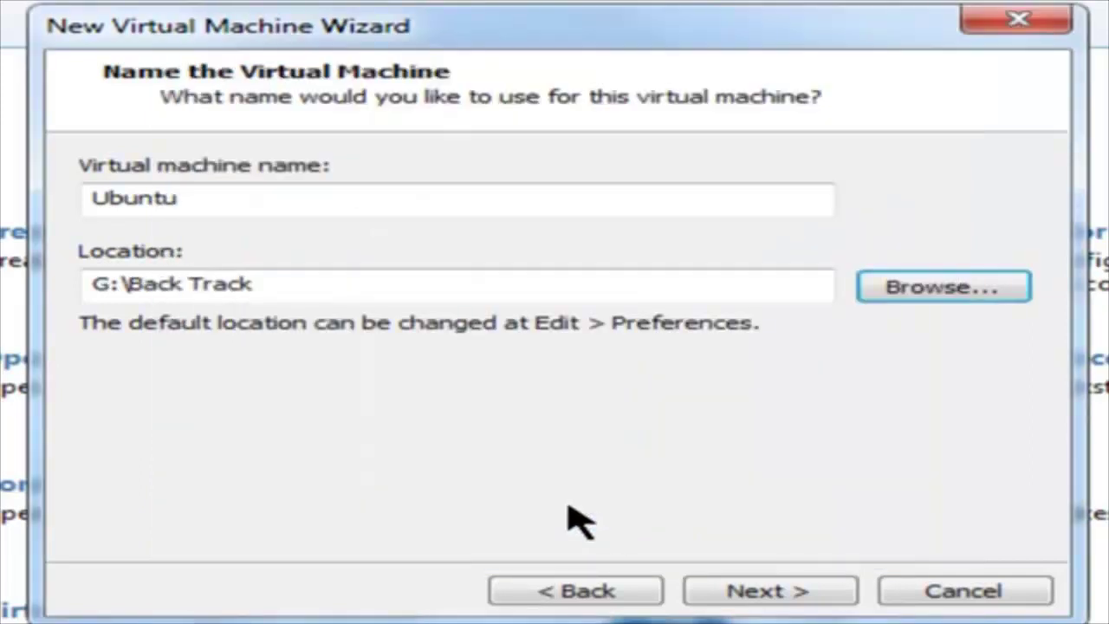
Name the virtual machine Back Track and continue to the disk capacity settings.
click(213, 206)
double_click(216, 204)
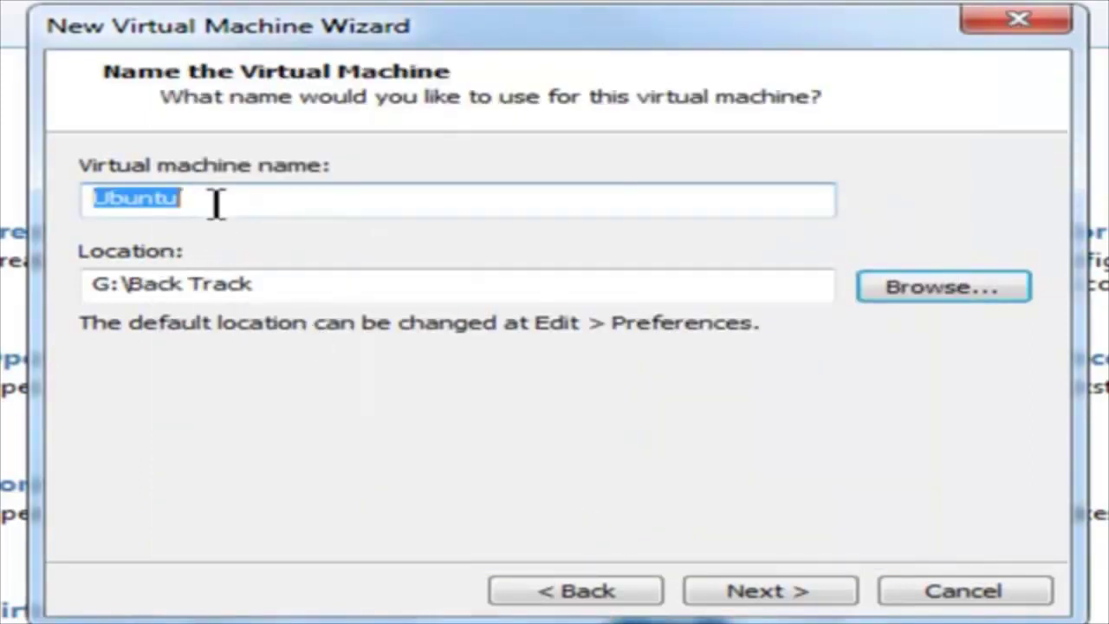
text(Back )
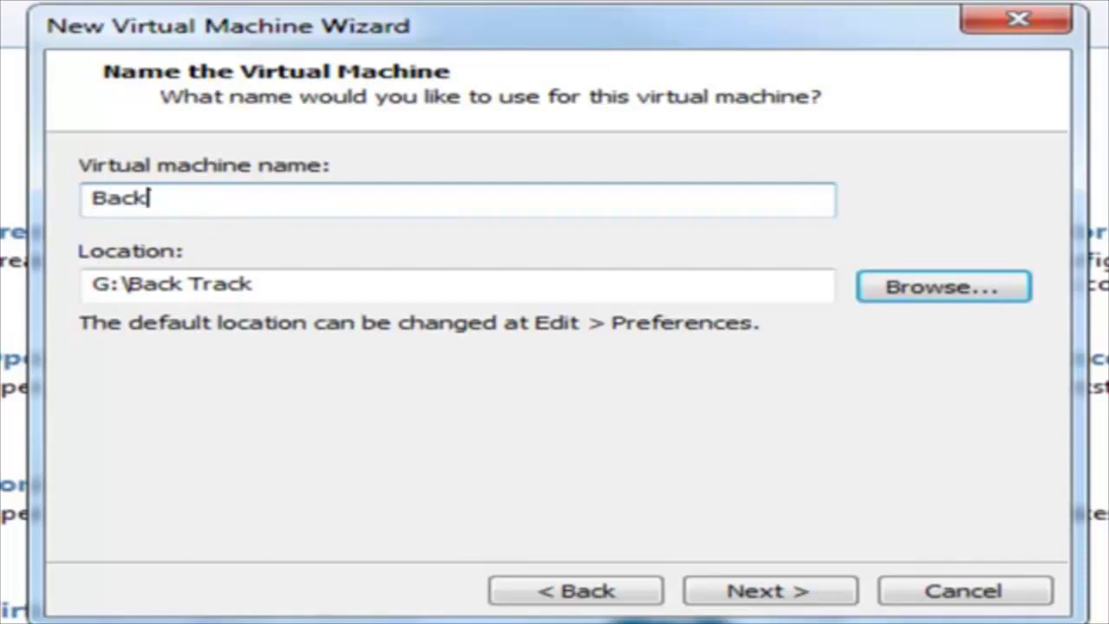
text(Track)
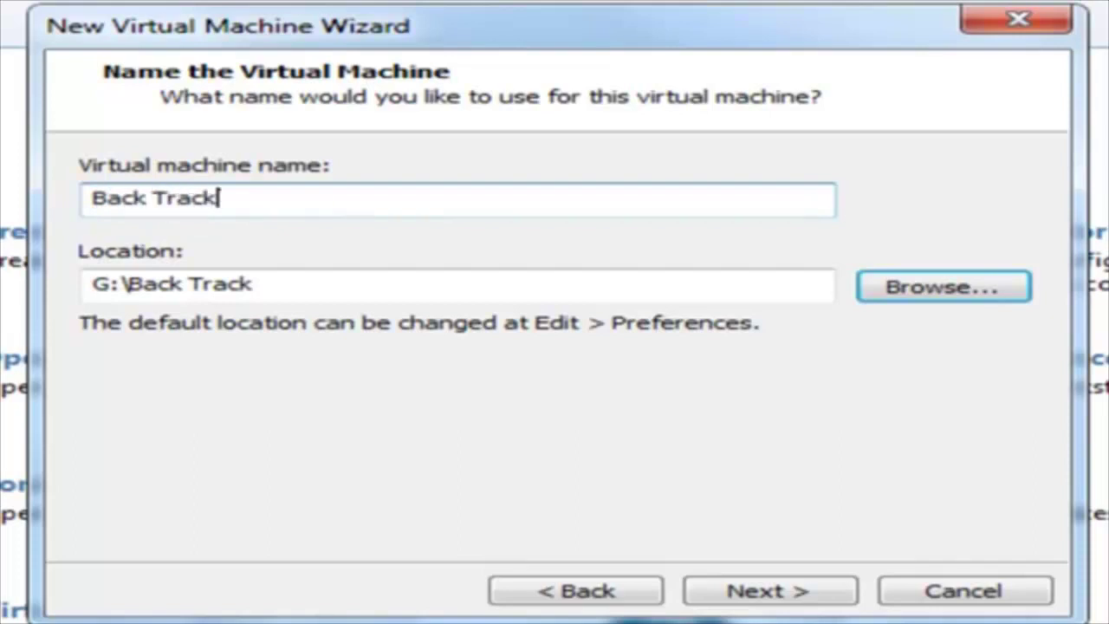
click(784, 592)
Set the maximum disk size to 30 GB, split into multiple files, and continue to the summary.
drag(466, 235, 481, 236)
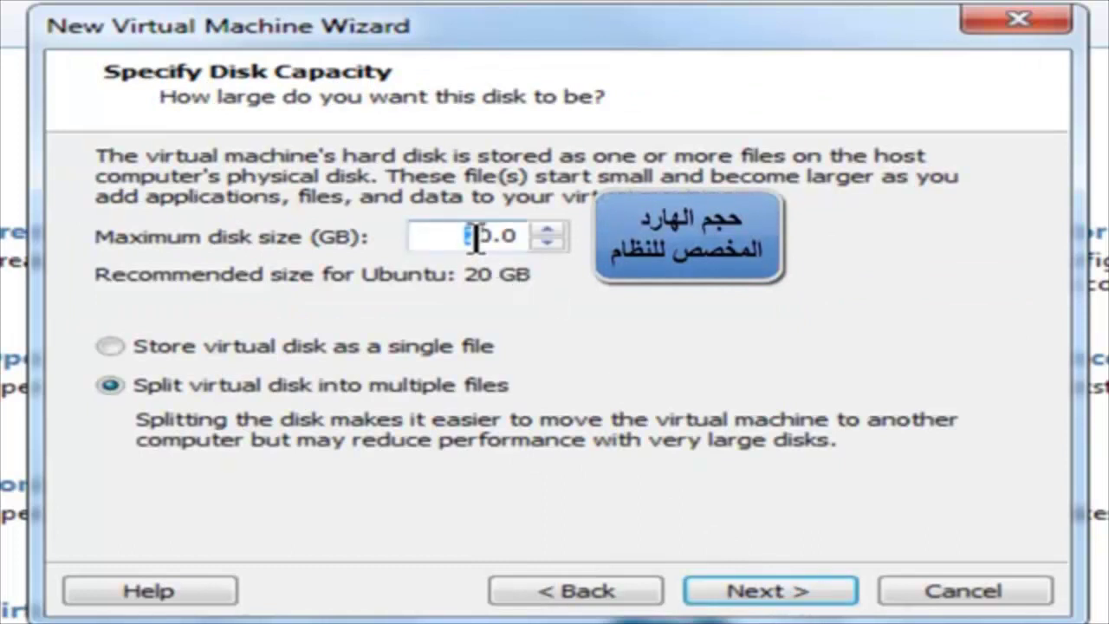
text(3)
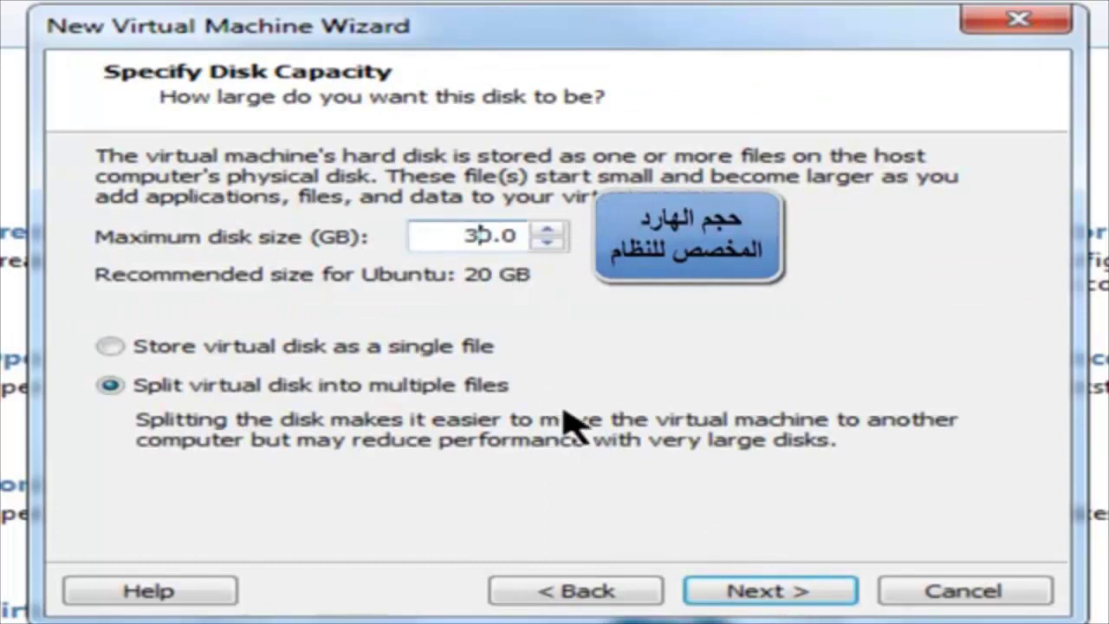
click(807, 591)
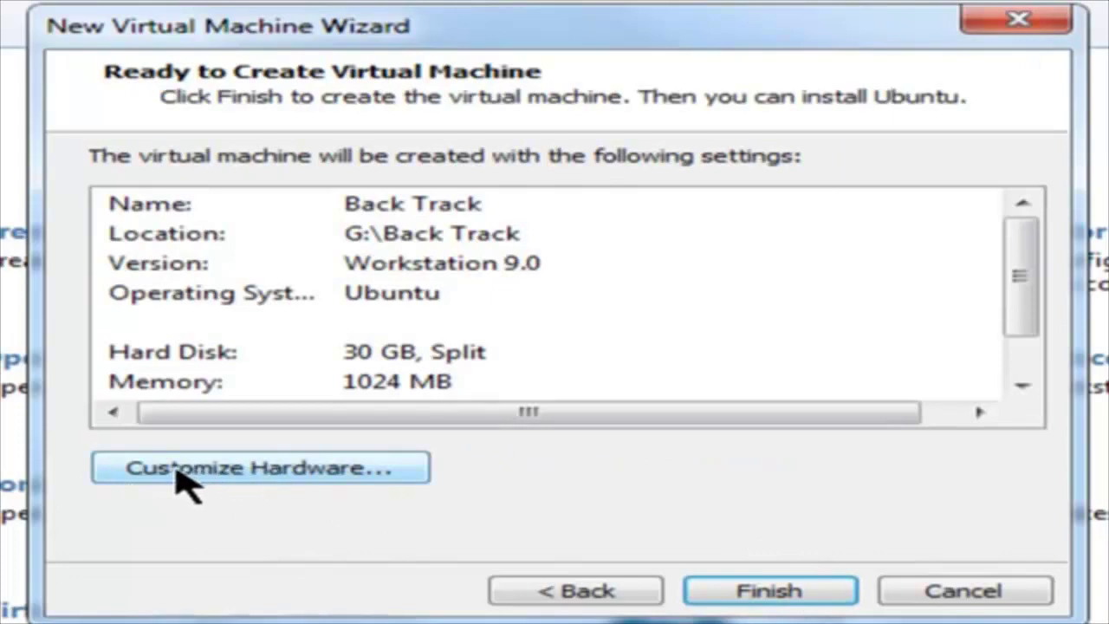
Customize the virtual machine's hardware by removing the printer and the floppy drive.
click(239, 470)
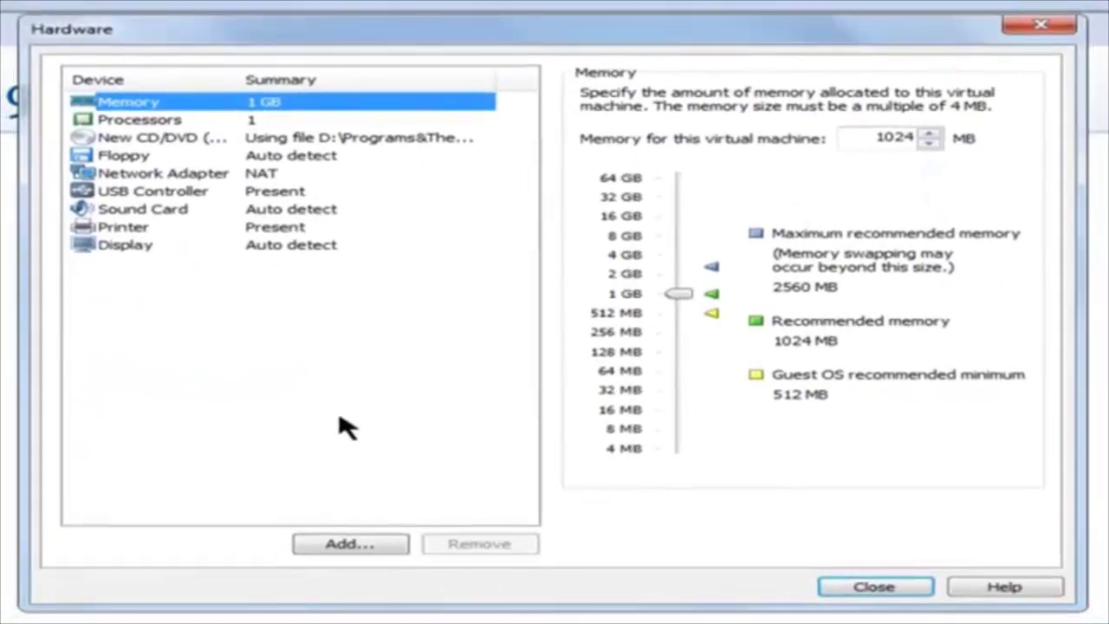
click(109, 227)
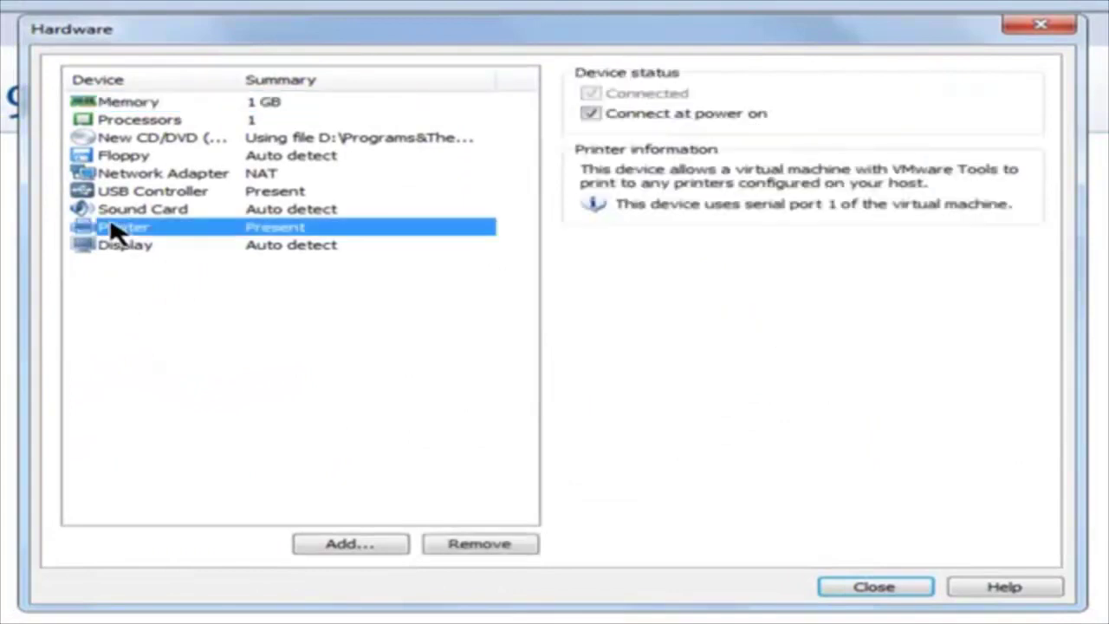
click(449, 545)
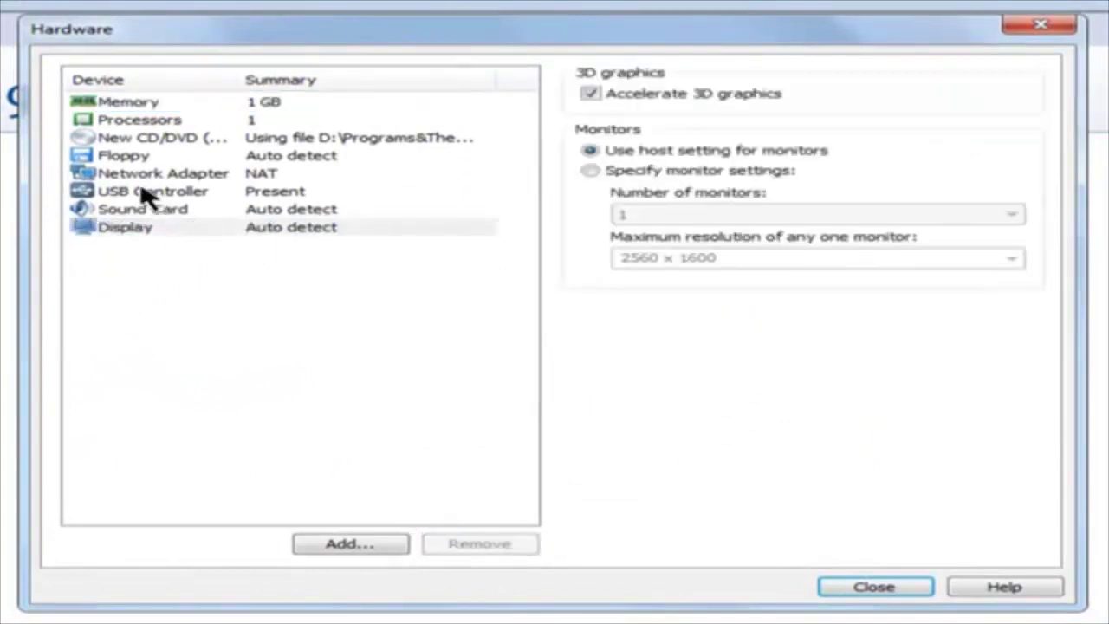
click(124, 157)
click(458, 545)
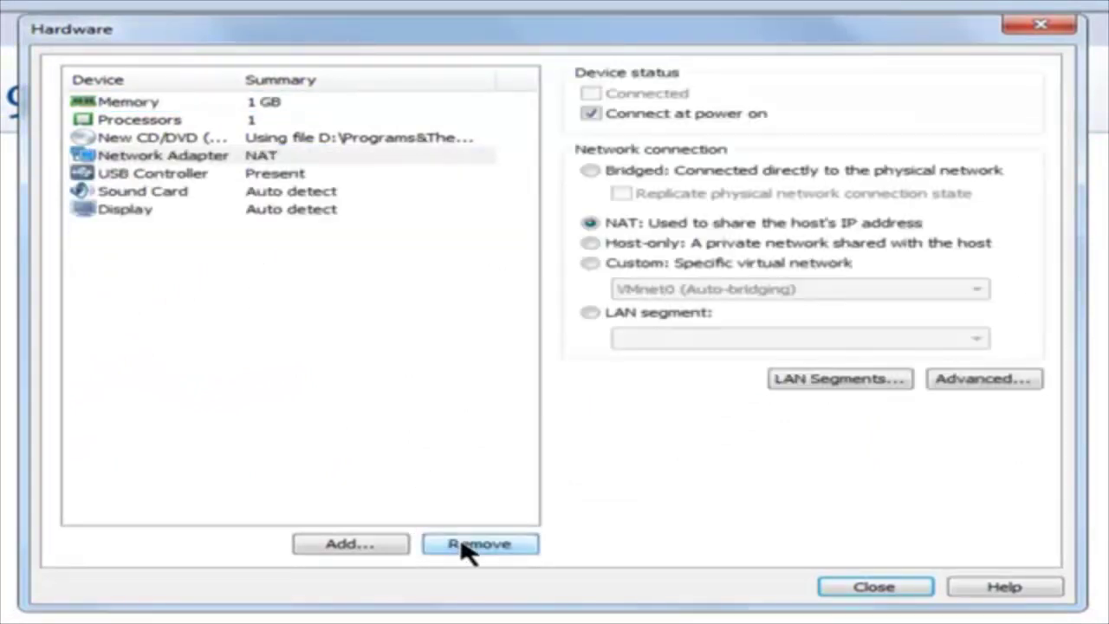
Check the memory allocation in the hardware settings and finish creating the virtual machine.
click(113, 103)
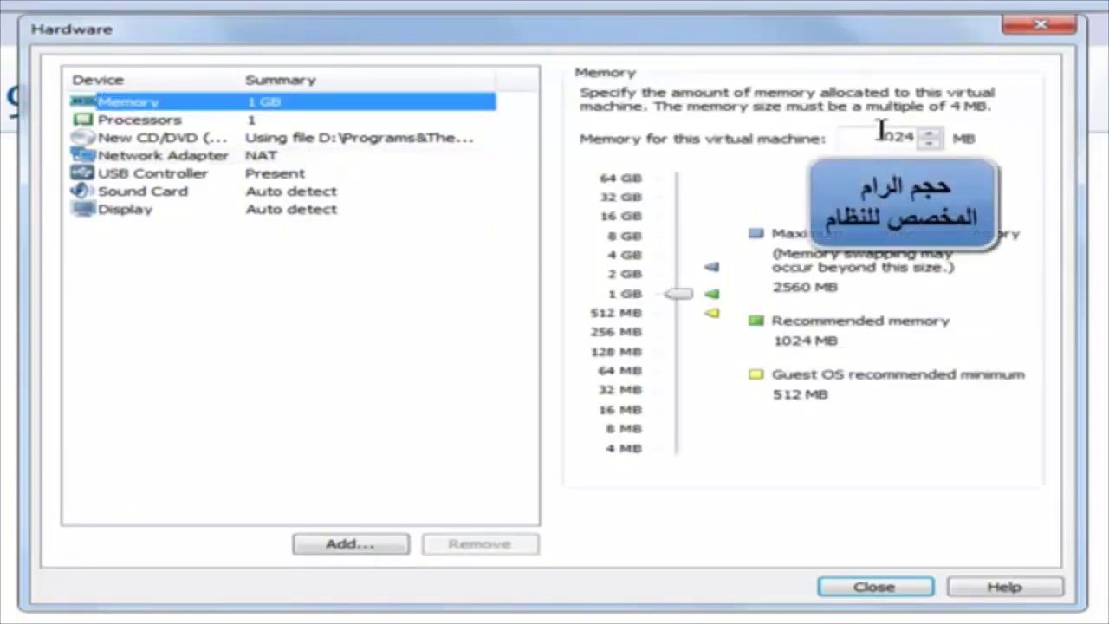
drag(876, 138, 929, 138)
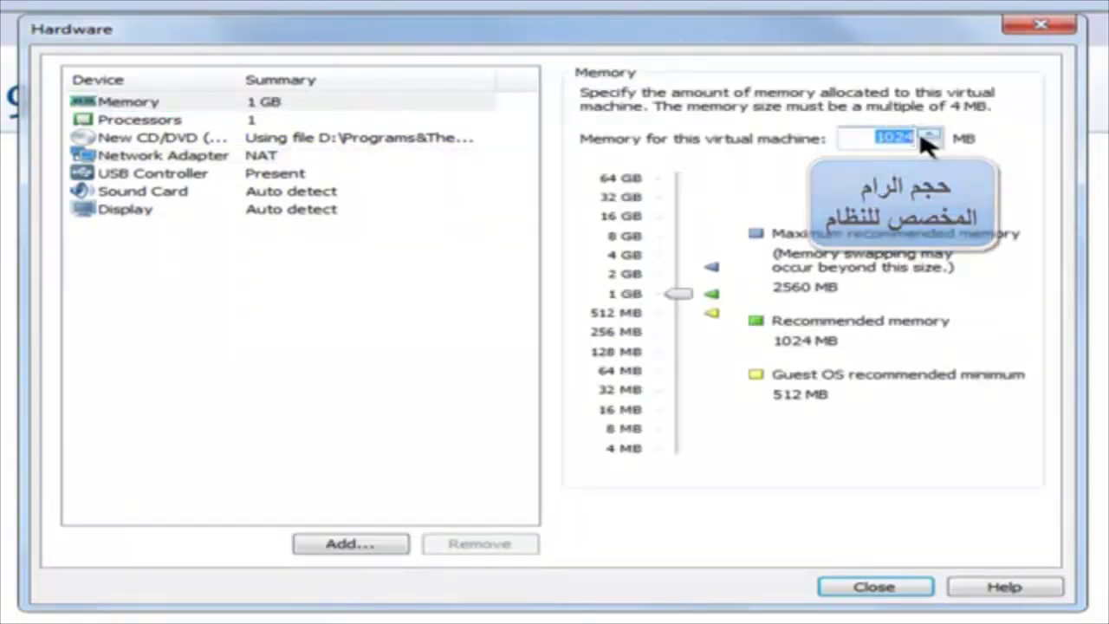
click(882, 594)
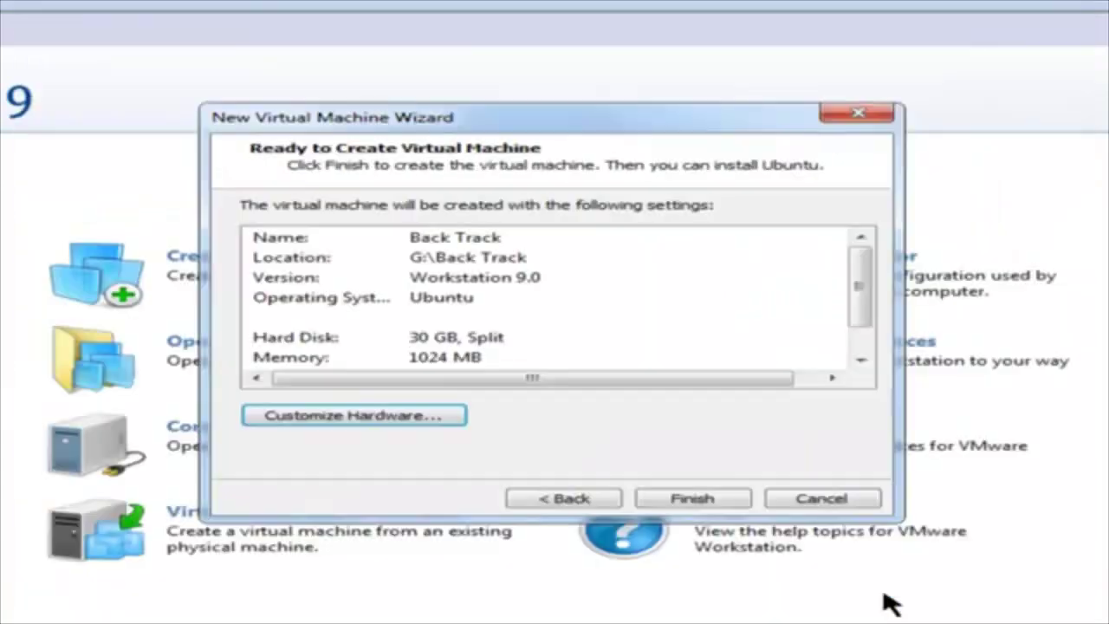
click(673, 501)
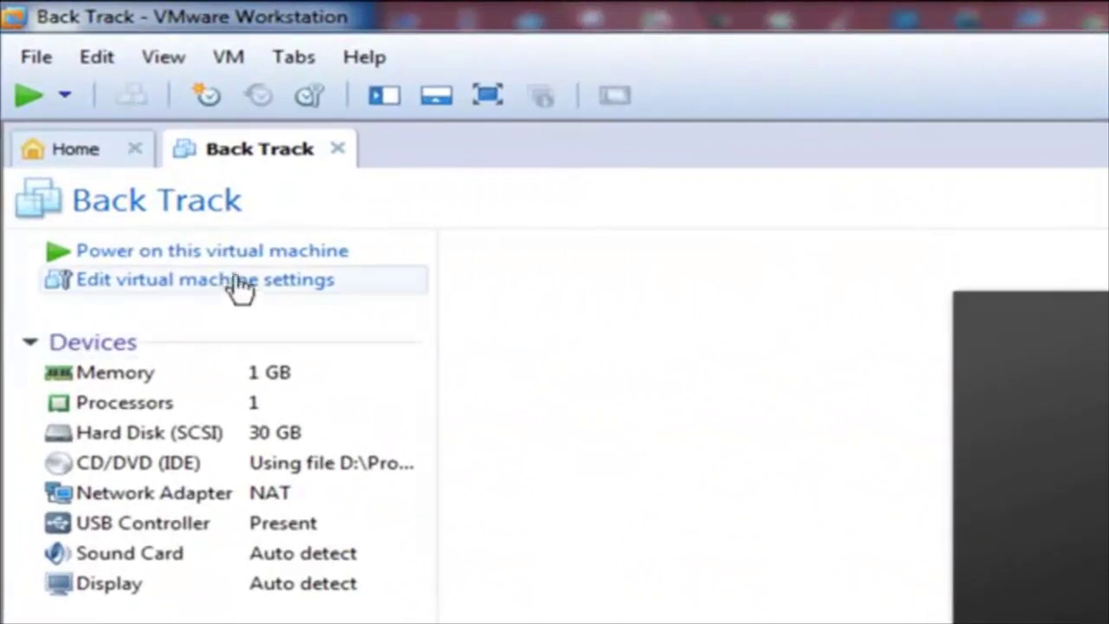
Power on the Back Track virtual machine, show it full screen, and boot BackTrack Text - Default Boot Text Mode.
click(215, 250)
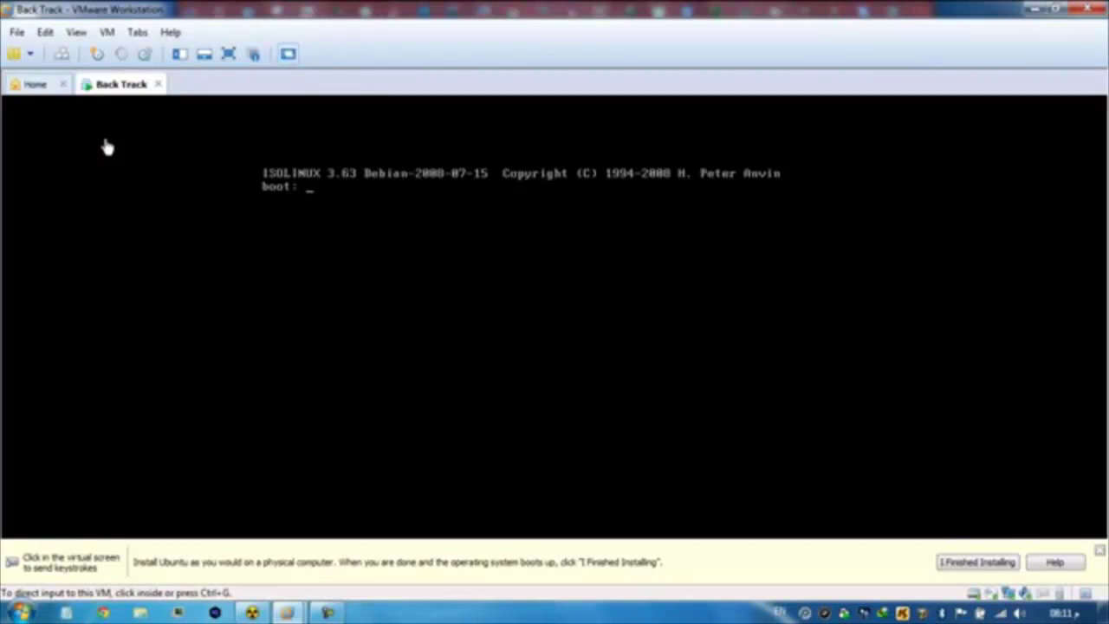
click(228, 54)
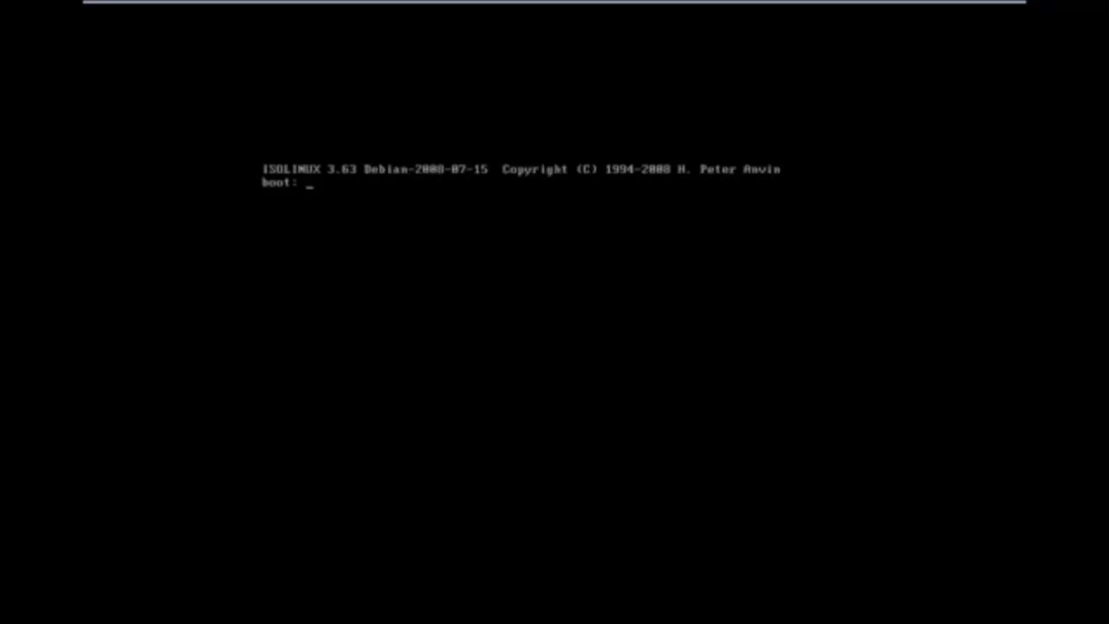
key(Return)
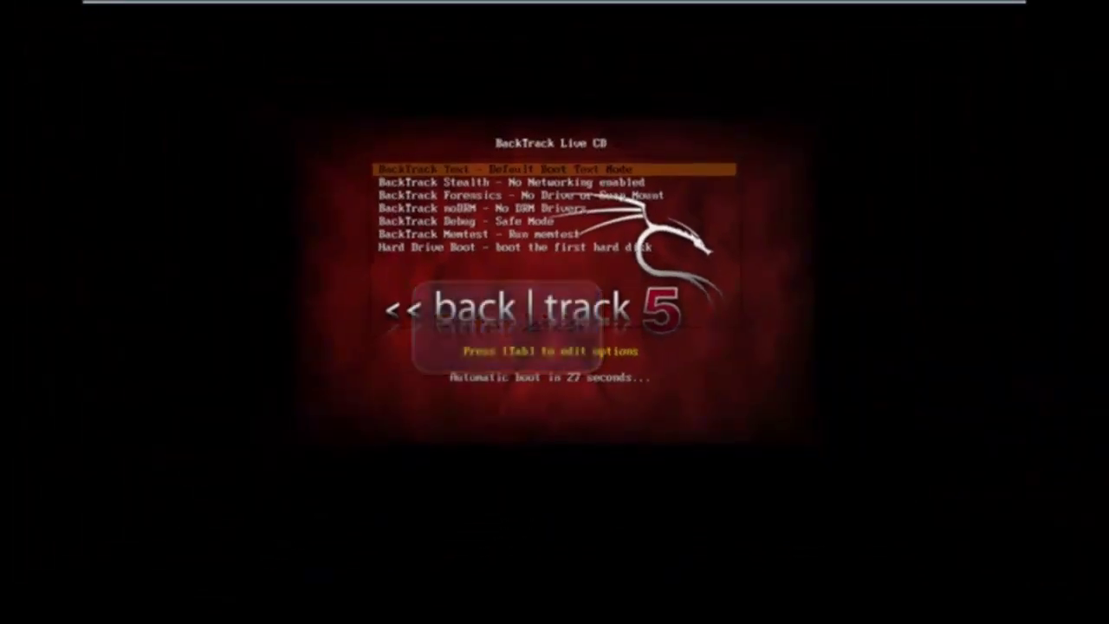
key(Return)
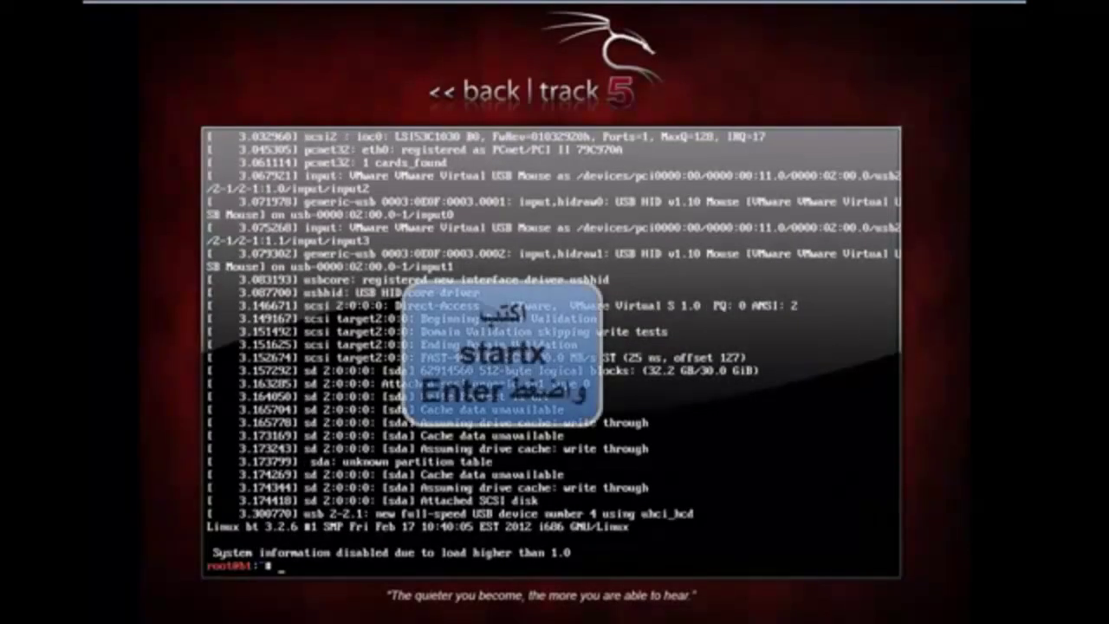
Start the BackTrack graphical desktop by running the startx command.
text(sta)
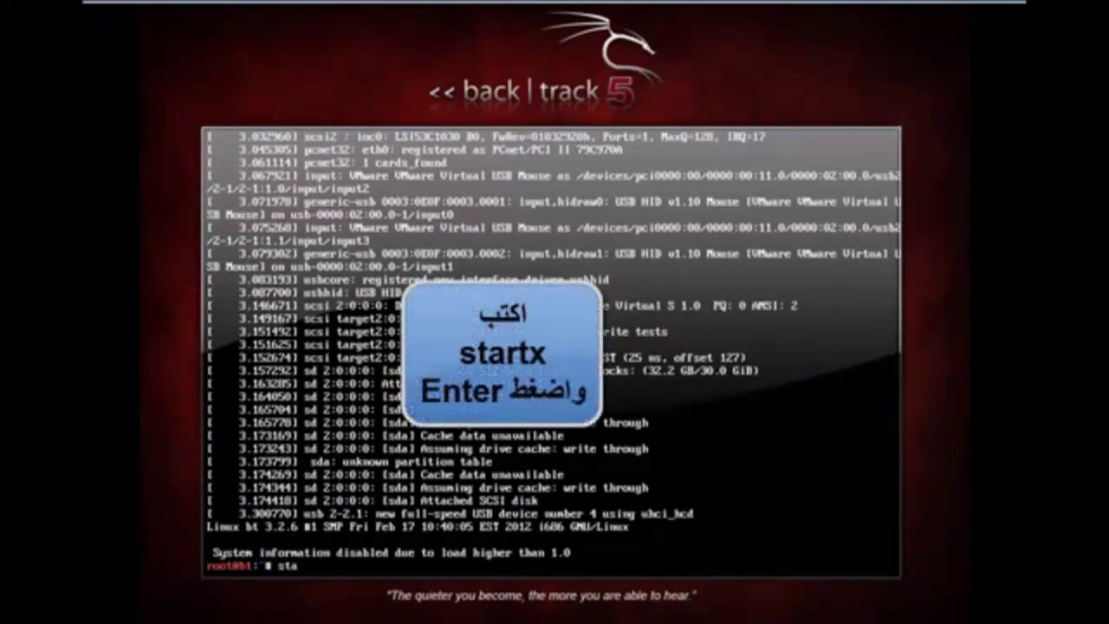
text(rtx)
key(Return)
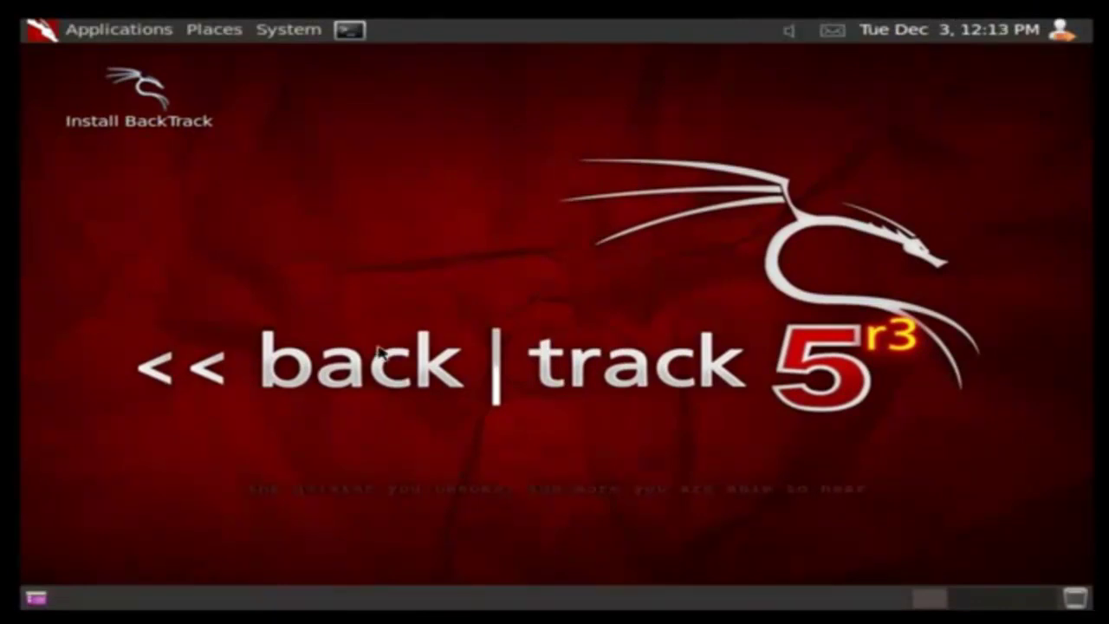
Open the Install BackTrack installer from the desktop and select English as the language.
right_click(154, 104)
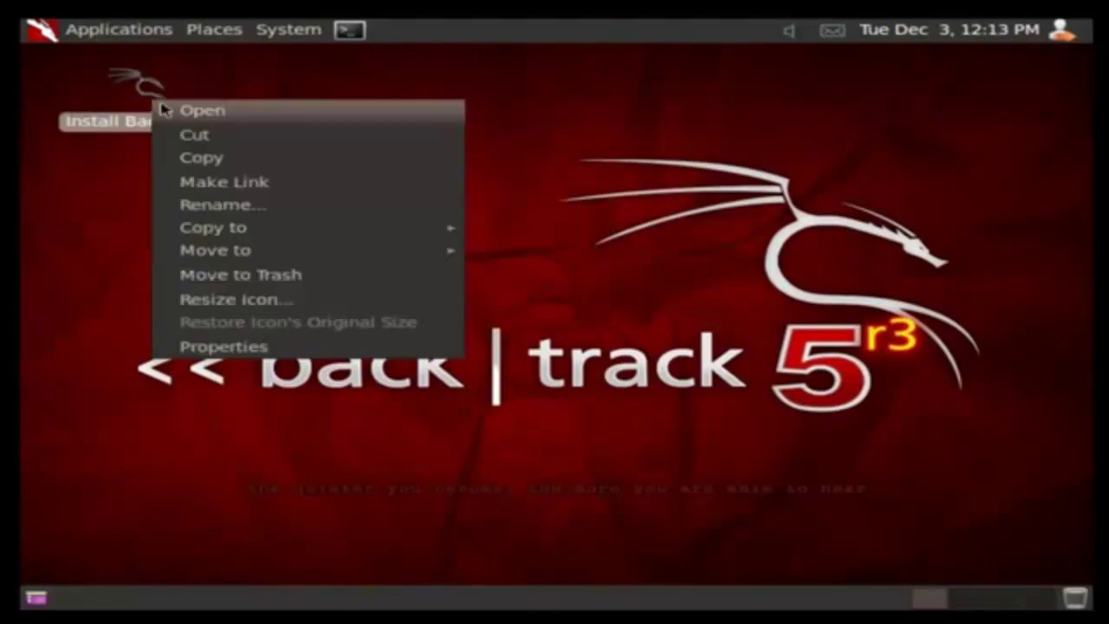
click(184, 111)
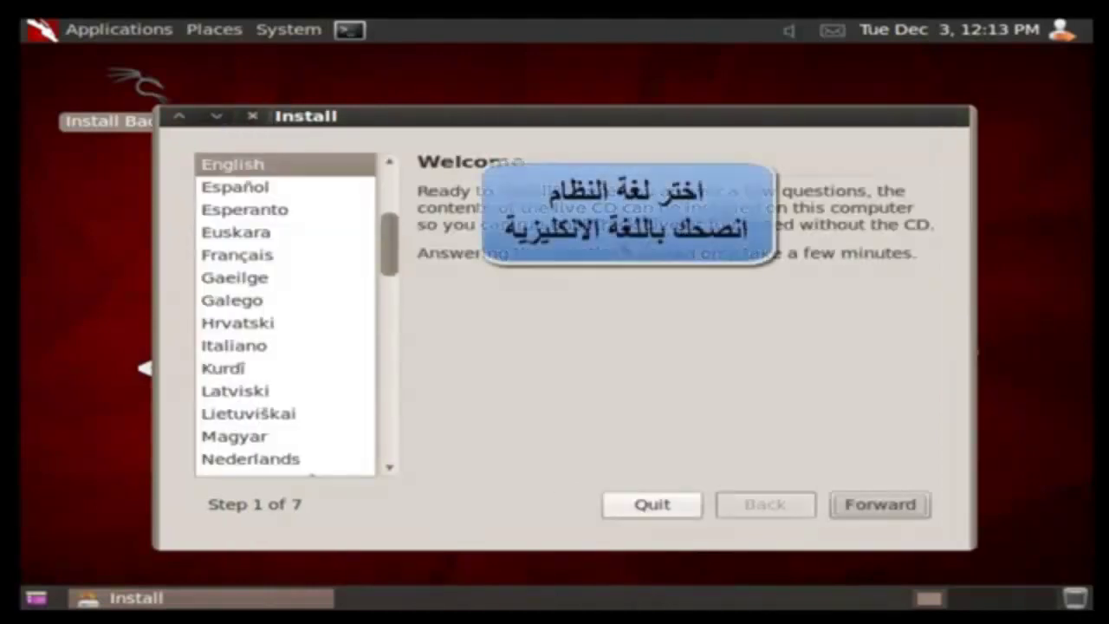
drag(391, 245, 398, 196)
click(229, 398)
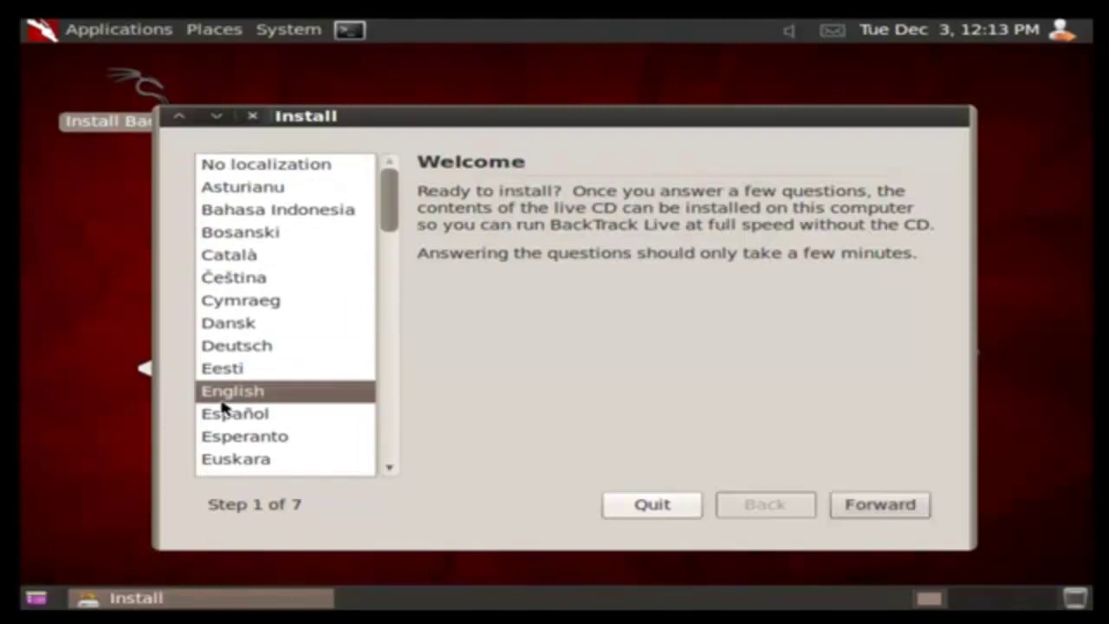
Accept the Asia region with Iraq Time as the location and keep the suggested USA keyboard layout in the installer.
click(892, 505)
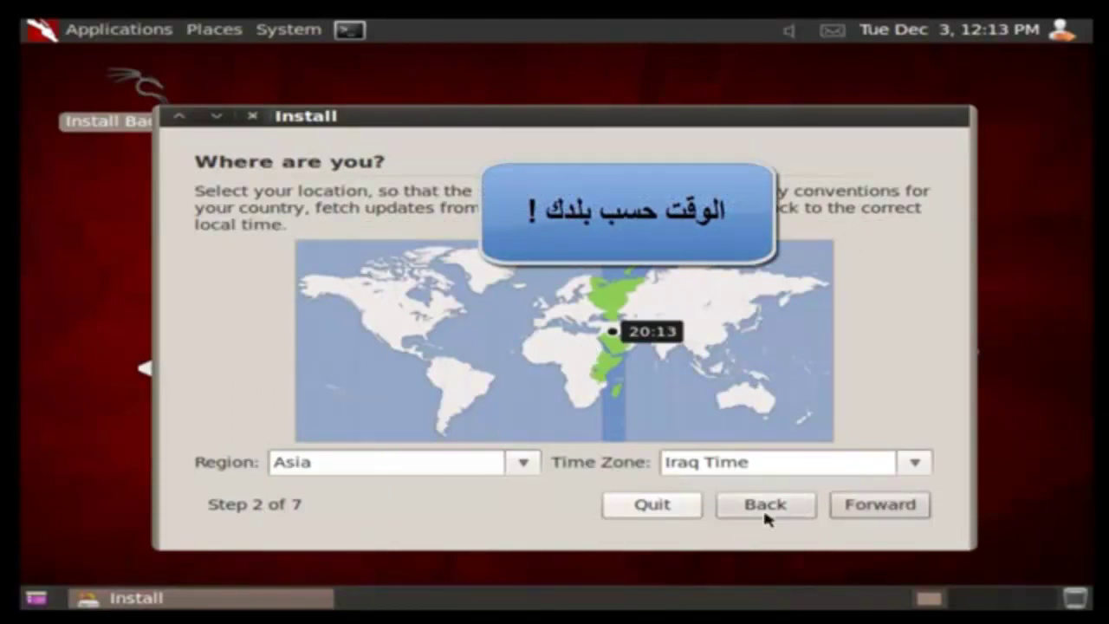
click(892, 507)
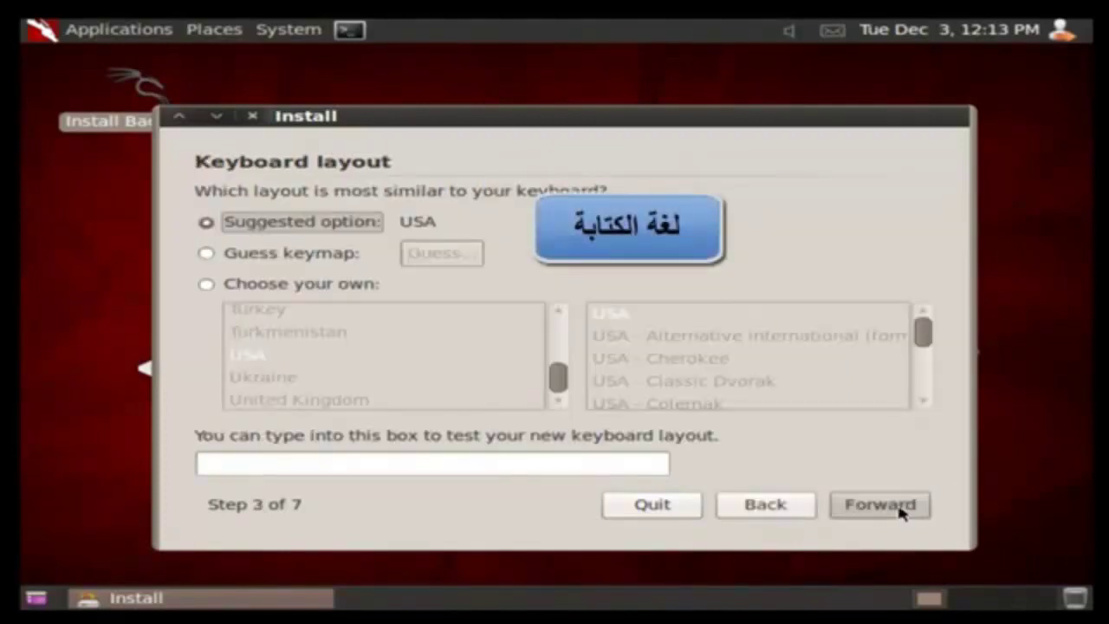
click(296, 284)
mouse_move(559, 382)
mouse_down()
mouse_move(559, 322)
mouse_move(555, 391)
mouse_up()
click(314, 230)
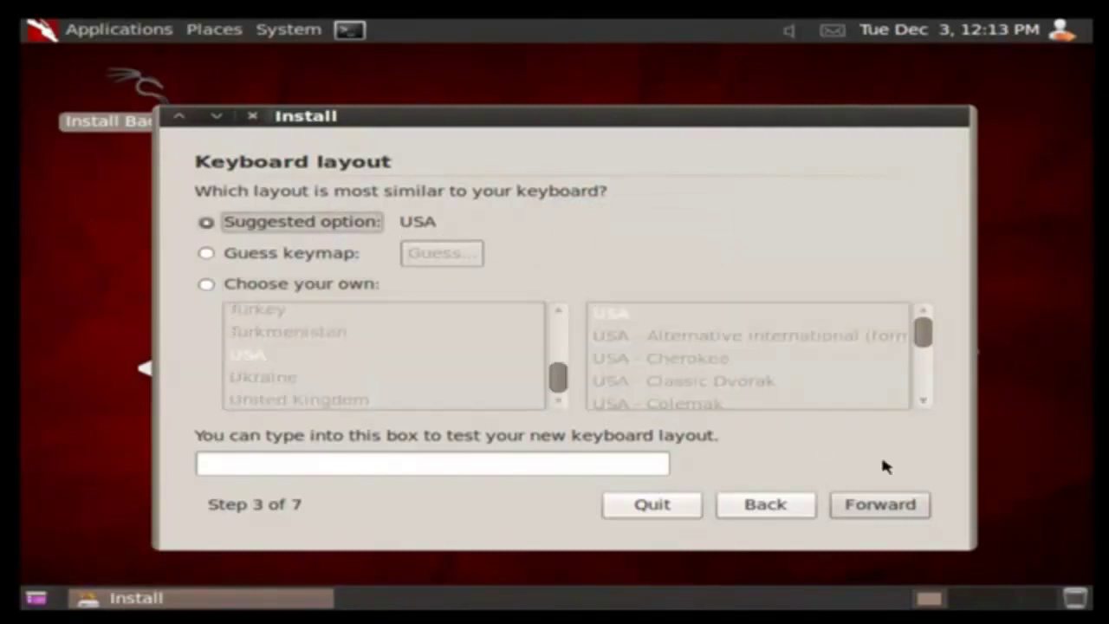
click(879, 506)
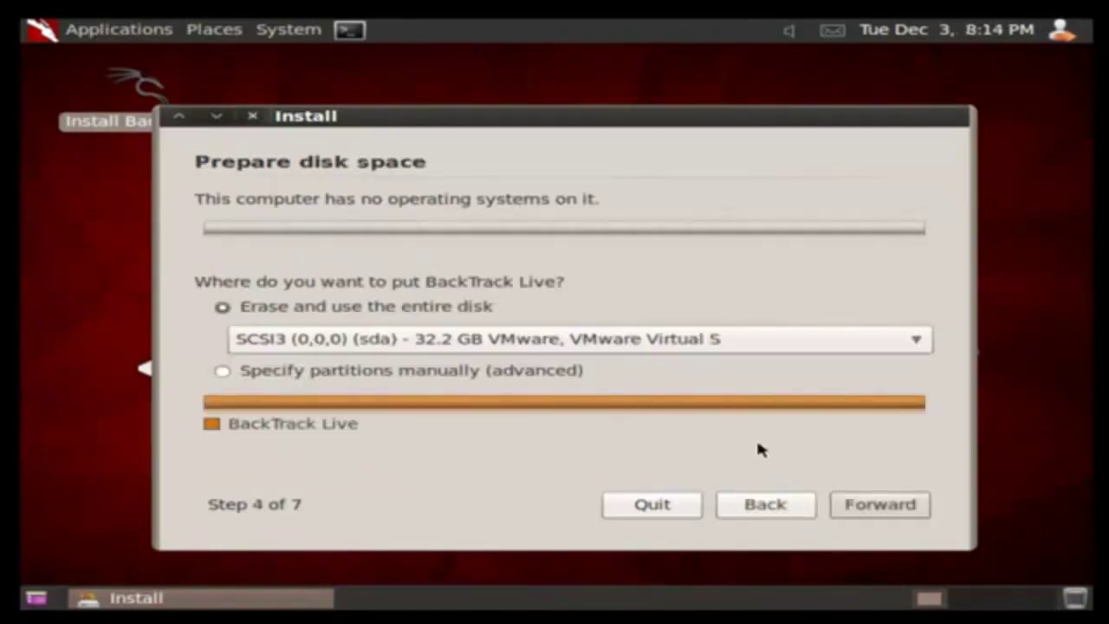
Install BackTrack with the option to erase and use the entire virtual disk, and restart the system when installation ends.
click(877, 504)
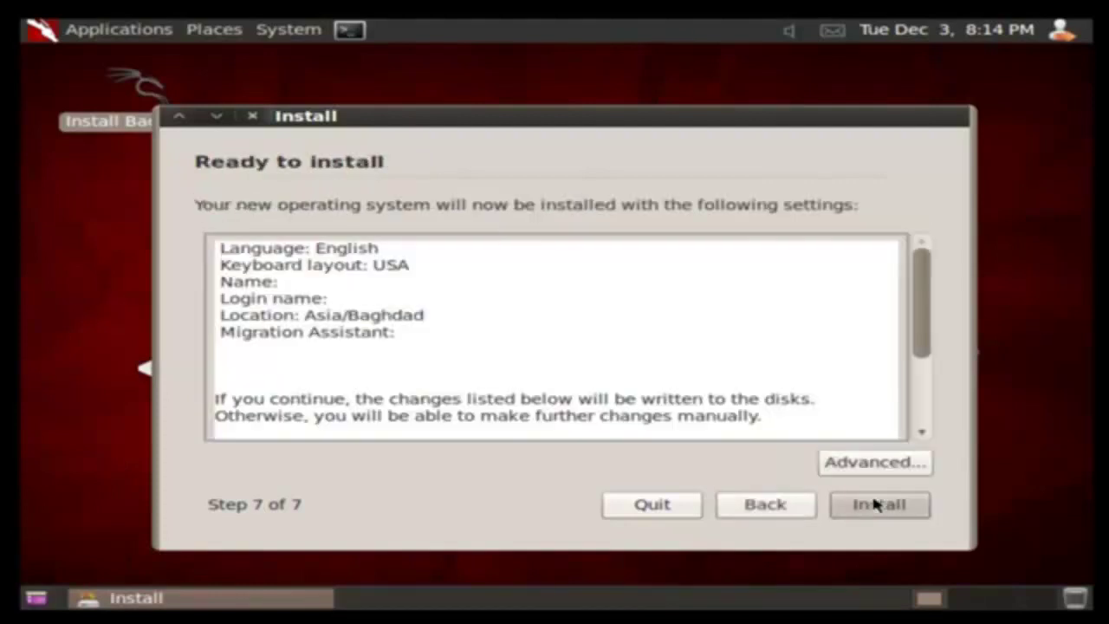
click(875, 504)
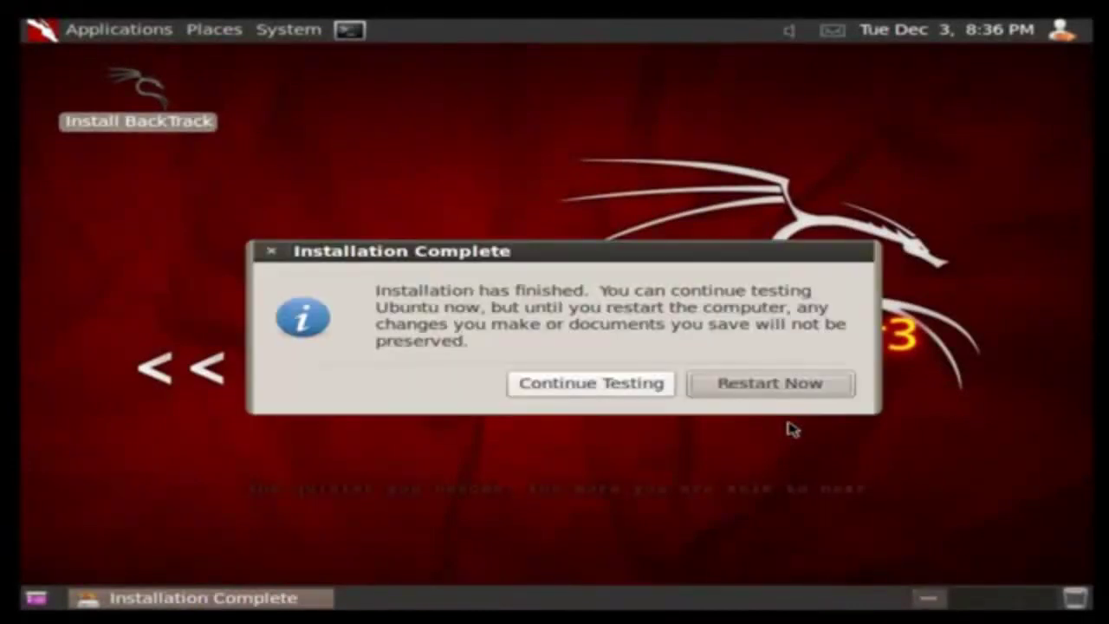
click(784, 386)
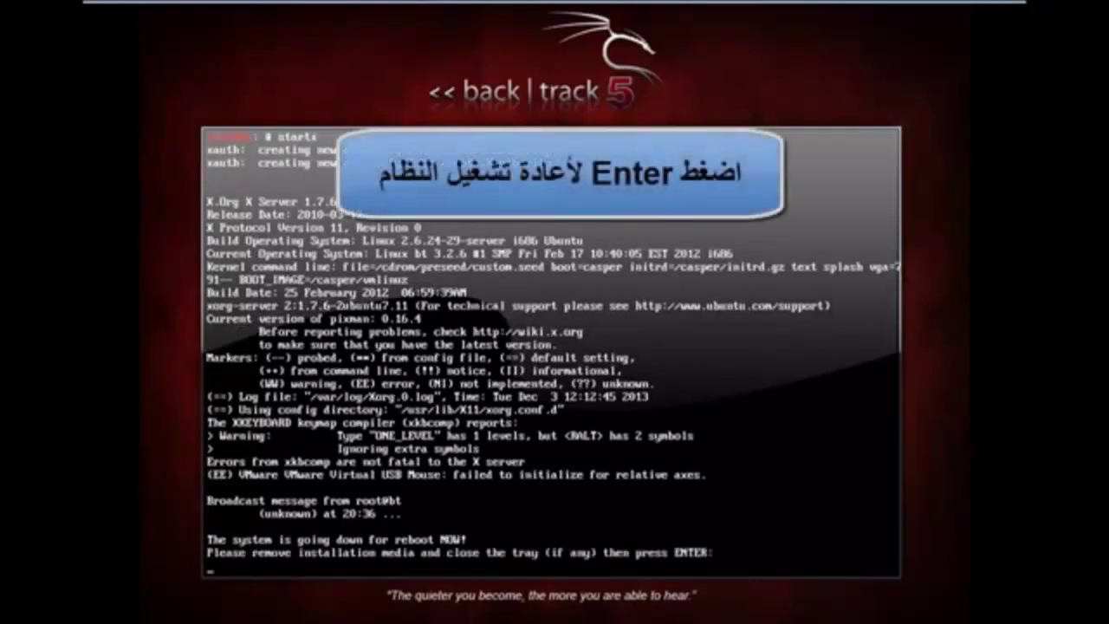
key(Return)
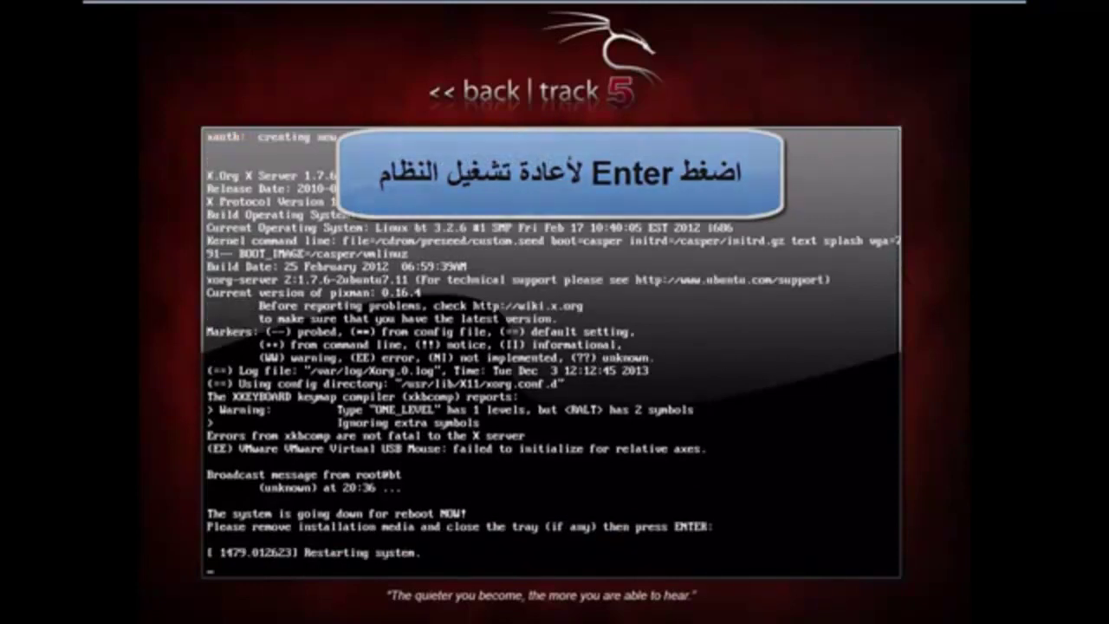